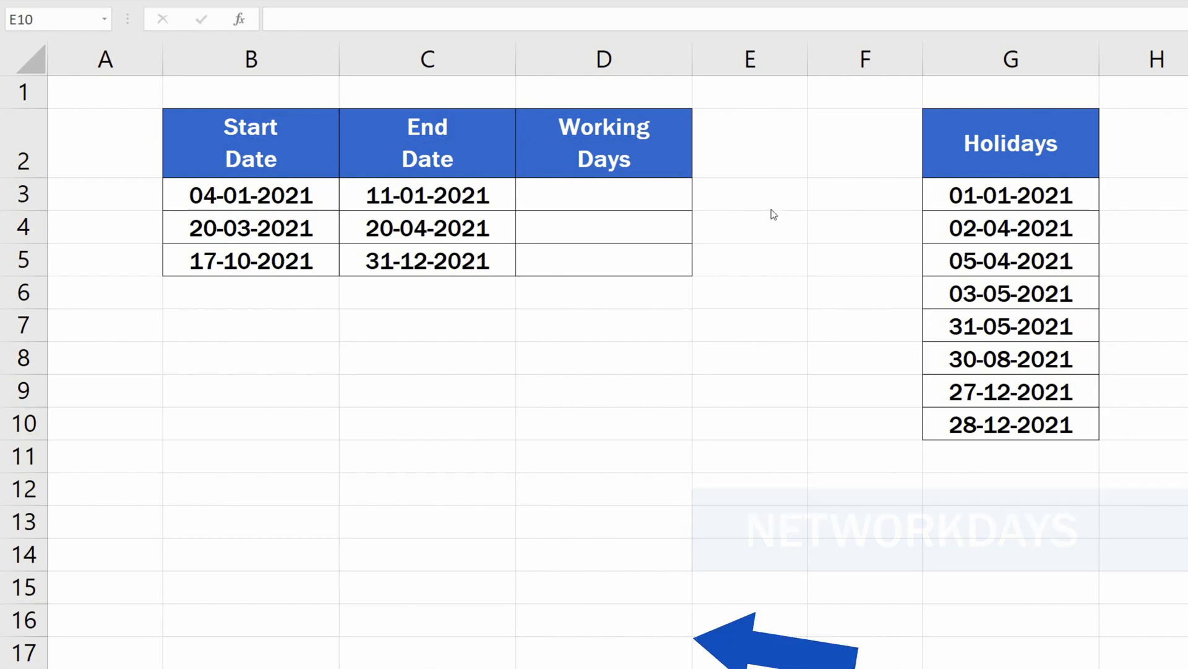
Start a NETWORKDAYS formula in D3 using B3 as the start date and C3 as the end date.
{"action": "left_click", "coordinate": [657, 197]}
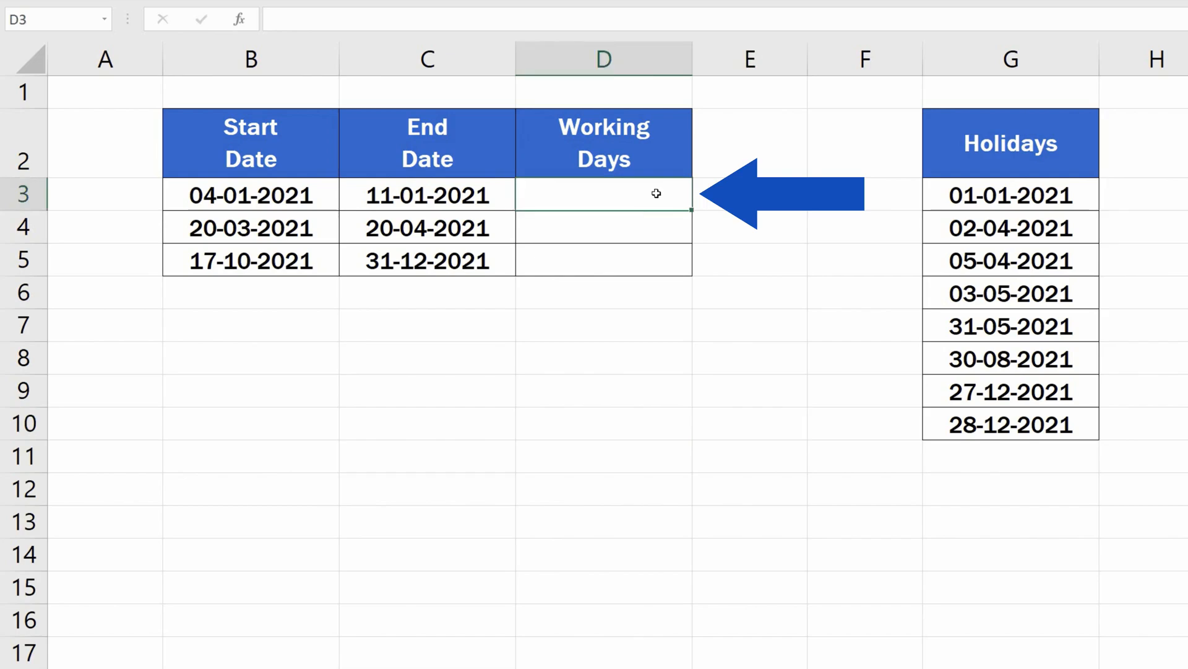
{"action": "type", "text": "=net"}
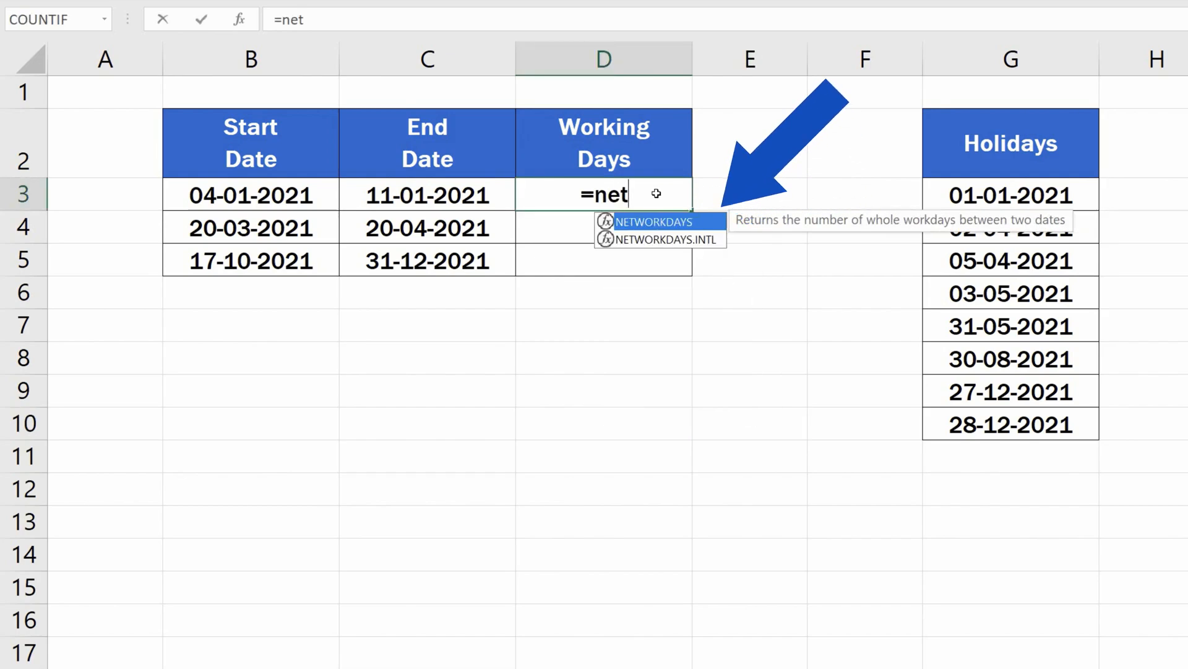
{"action": "double_click", "coordinate": [694, 225]}
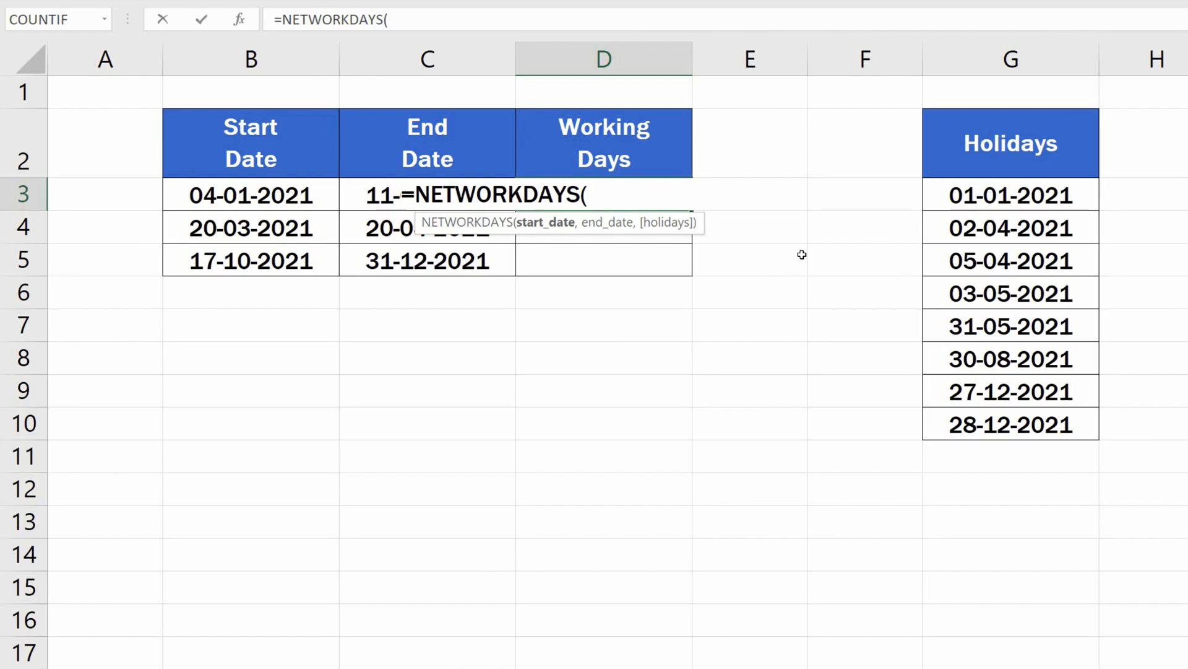
{"action": "left_click", "coordinate": [259, 196]}
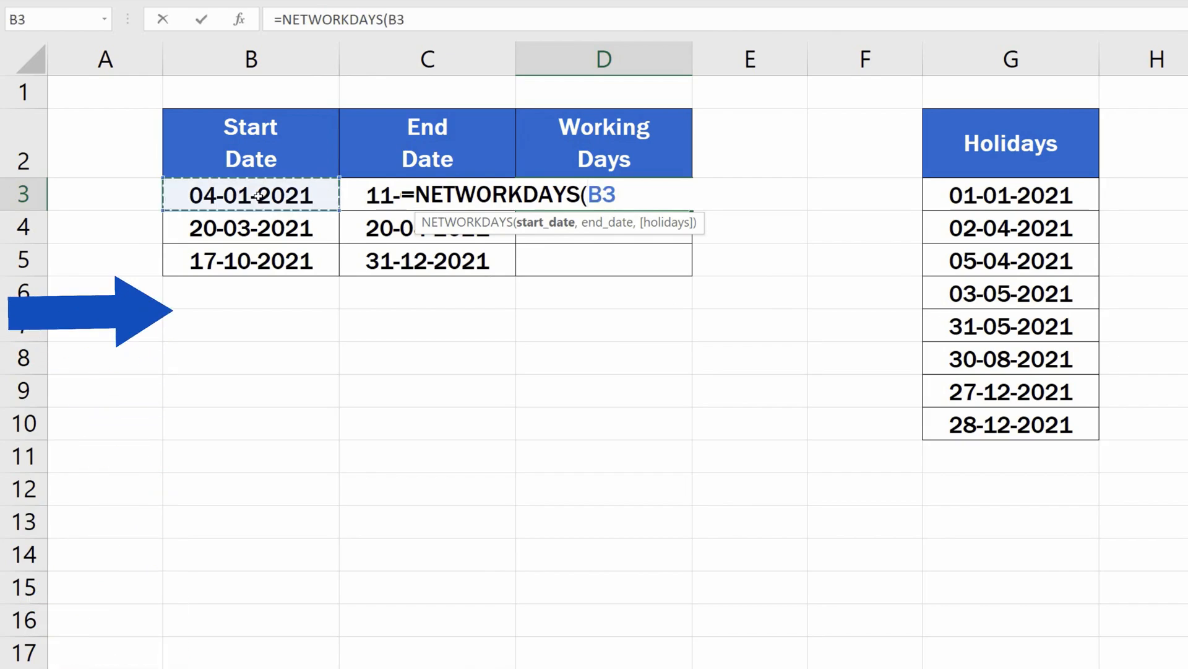
{"action": "type", "text": ","}
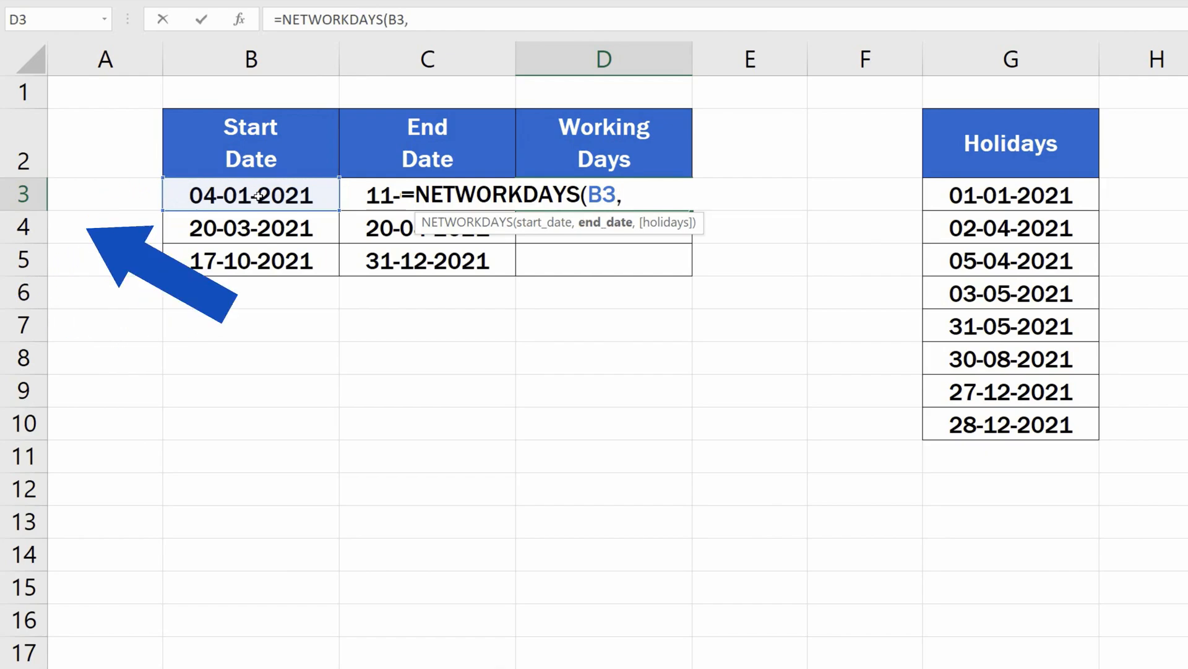
{"action": "left_click", "coordinate": [358, 195]}
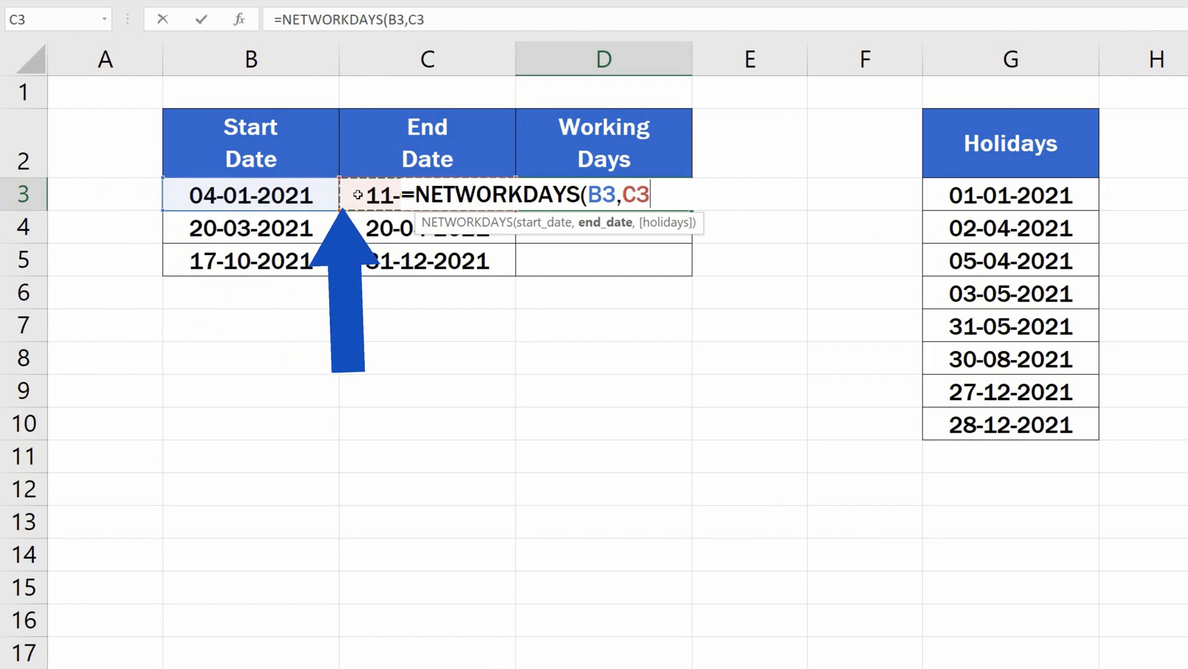
{"action": "type", "text": ","}
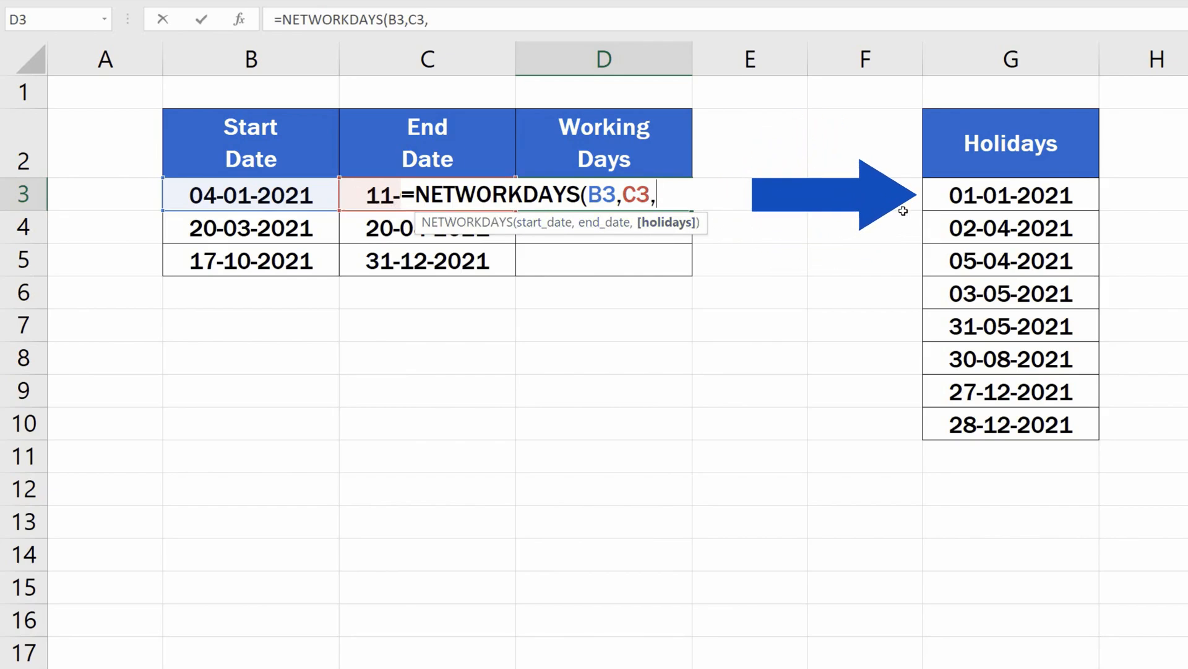
Add the holidays range $G$3:$G$10 as an absolute reference, close the formula and confirm it.
{"action": "left_click_drag", "start_coordinate": [956, 195], "coordinate": [960, 426]}
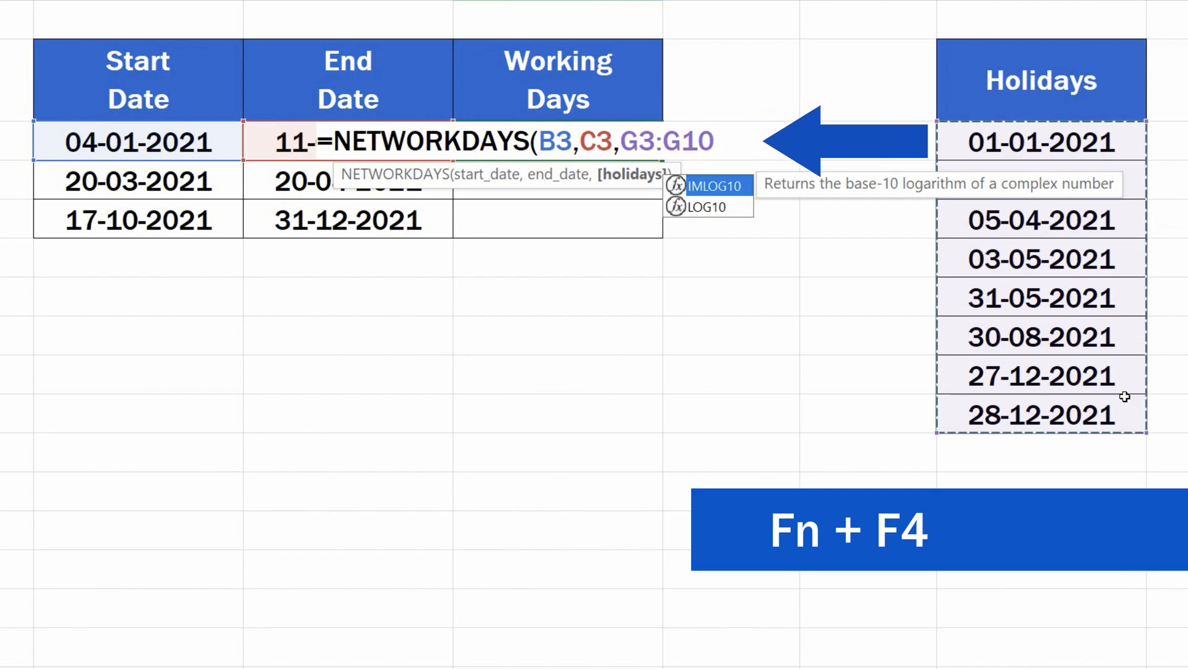
{"action": "key", "text": "F4"}
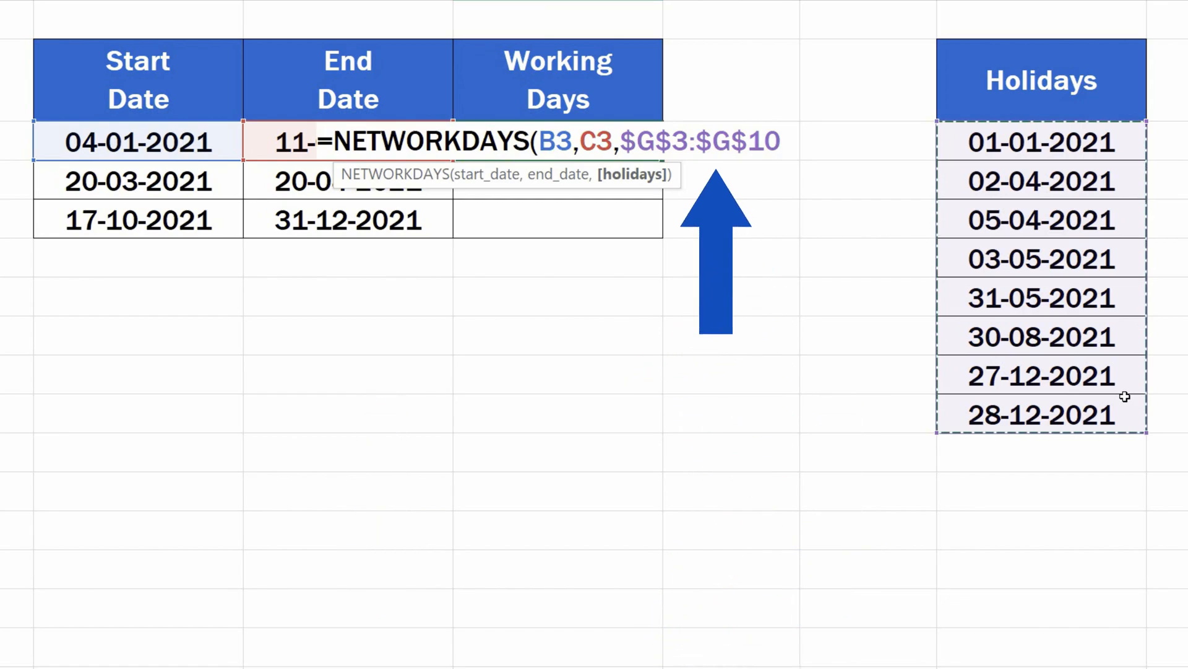
{"action": "type", "text": ")"}
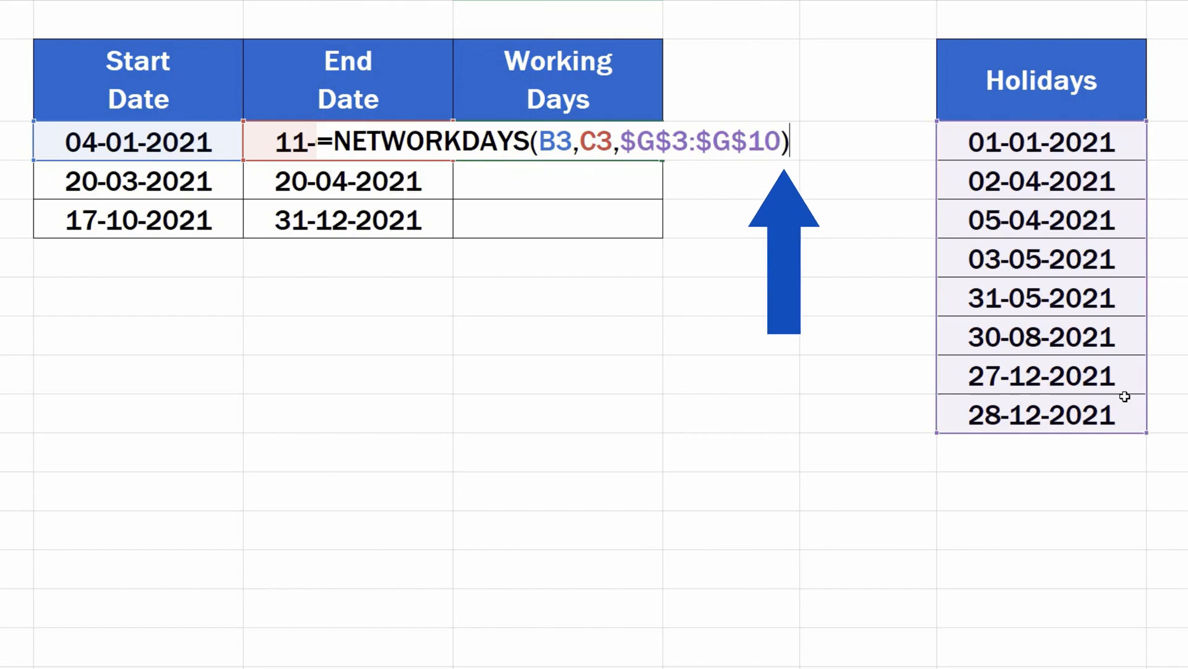
{"action": "key", "text": "Return"}
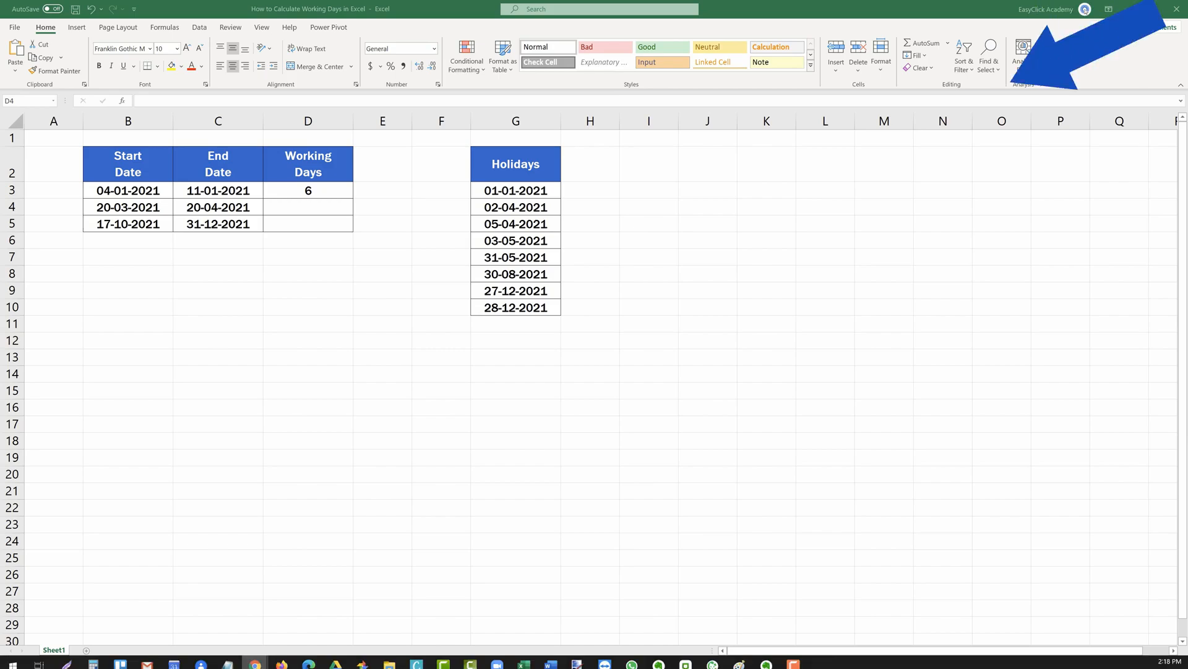
Open the system calendar and browse to January 2021 to check the dates.
{"action": "left_click", "coordinate": [1172, 658]}
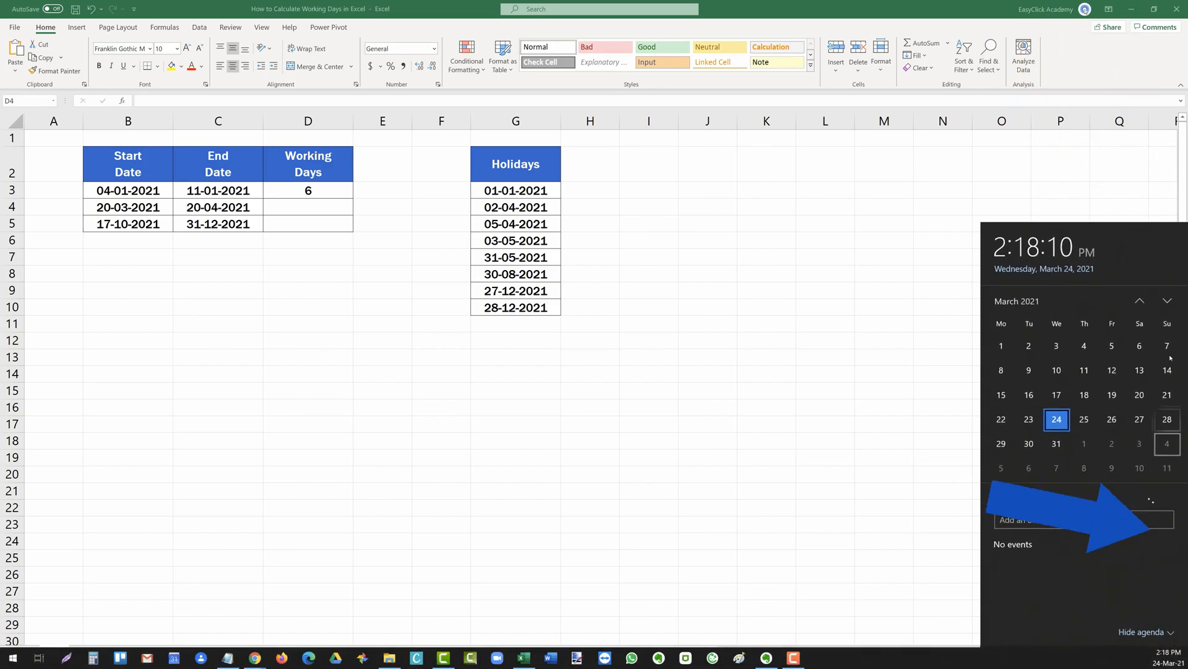
{"action": "left_click", "coordinate": [1143, 323]}
{"action": "left_click", "coordinate": [1116, 118]}
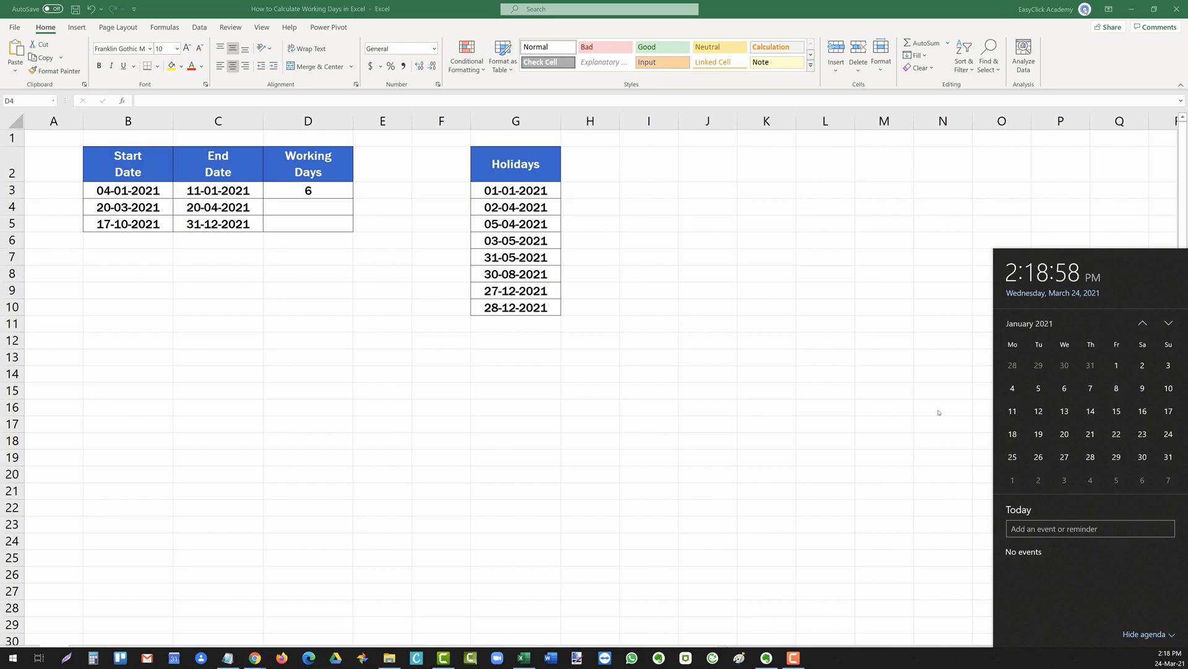
{"action": "left_click", "coordinate": [939, 410]}
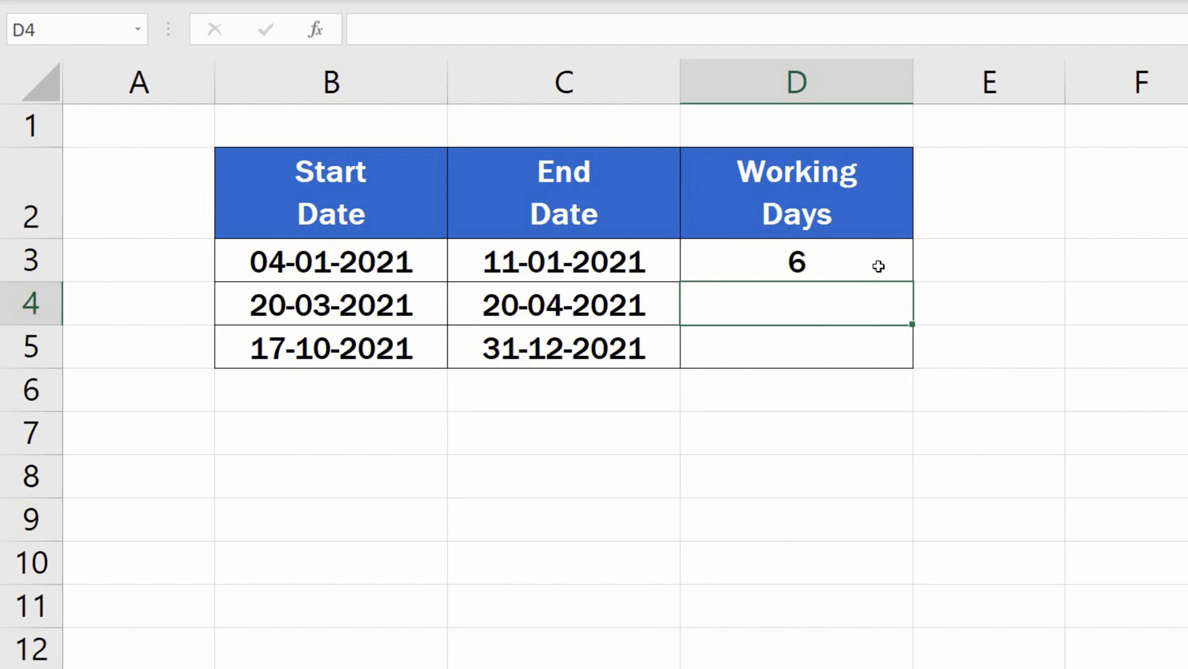
Edit the D3 formula so the start date argument becomes B3+1.
{"action": "left_click", "coordinate": [879, 266]}
{"action": "double_click", "coordinate": [879, 266]}
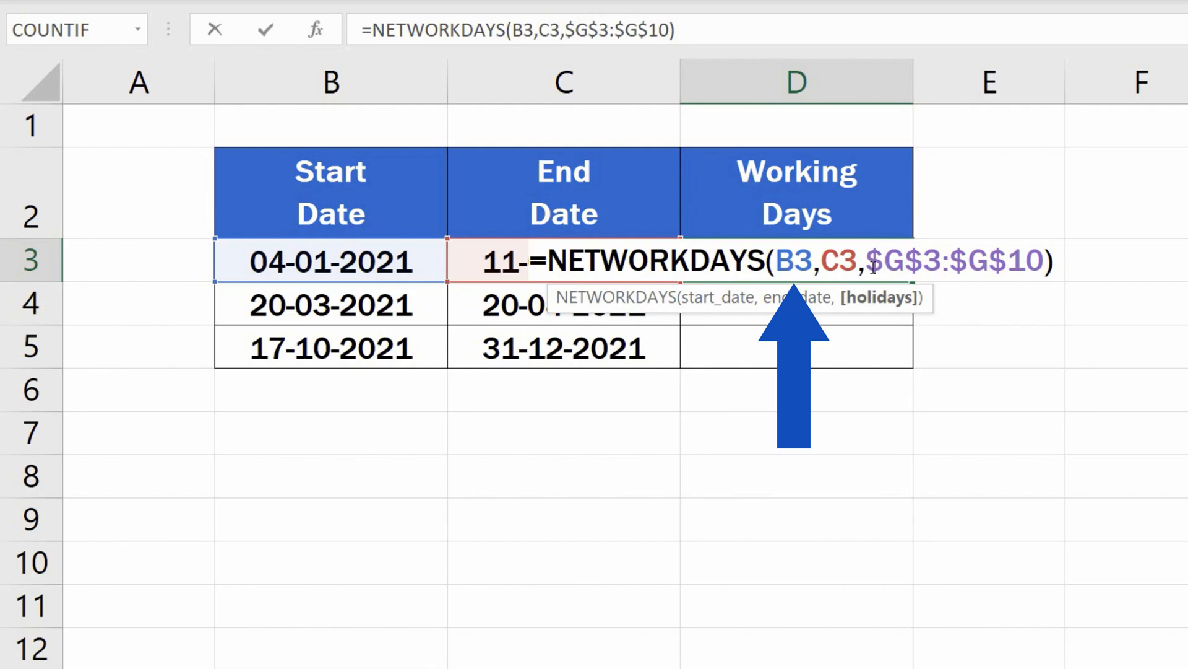
{"action": "left_click", "coordinate": [813, 264]}
{"action": "type", "text": "+1"}
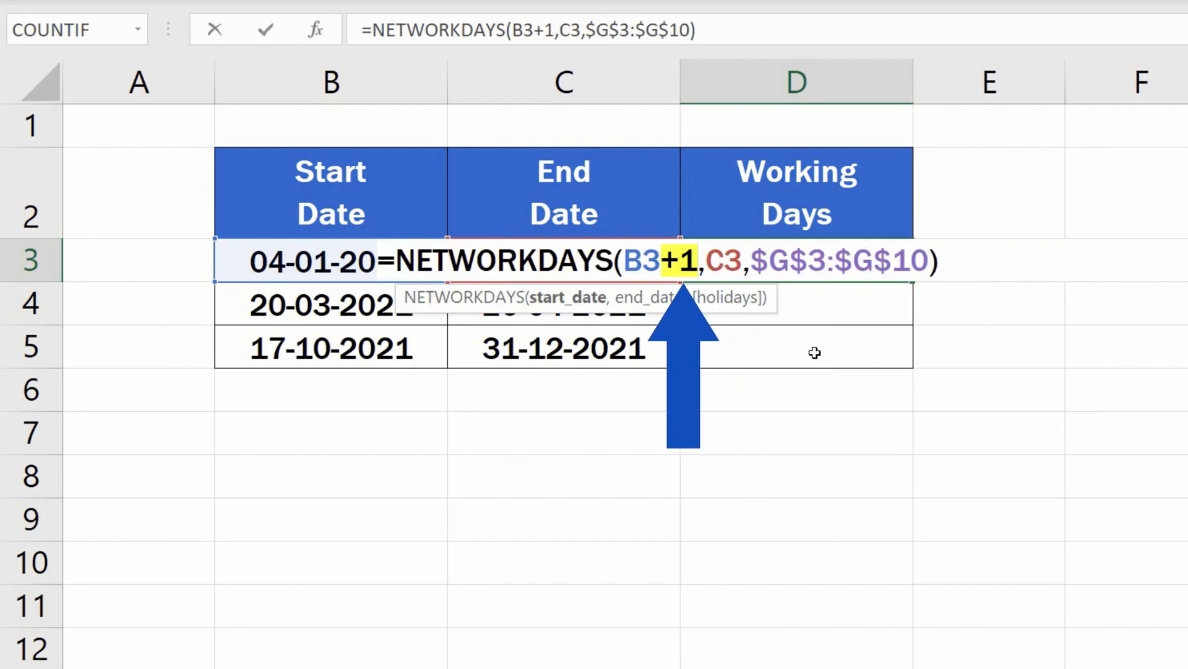
{"action": "key", "text": "Return"}
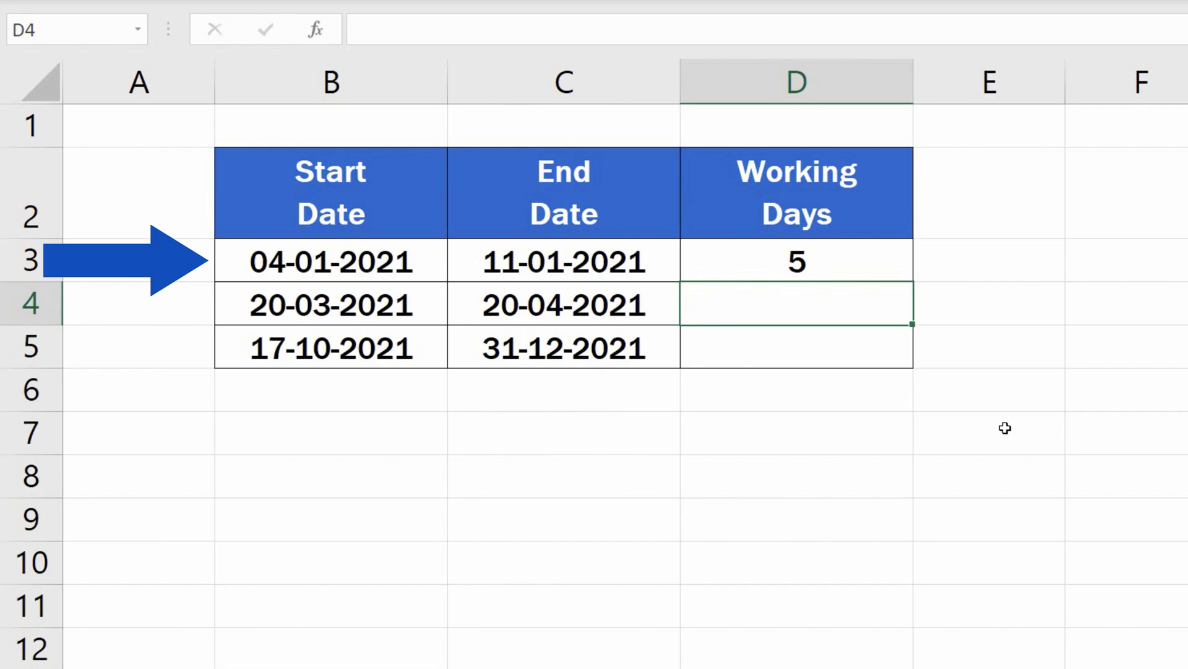
Copy the D3 formula down to D5.
{"action": "left_click", "coordinate": [888, 273]}
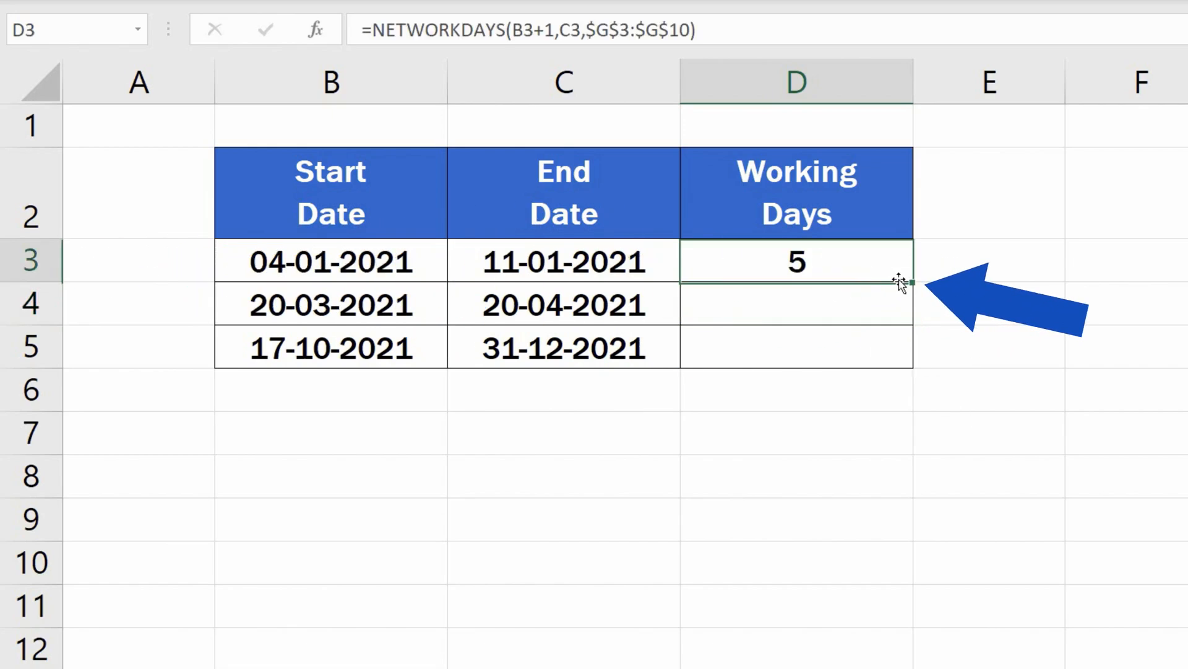
{"action": "left_click_drag", "start_coordinate": [912, 282], "coordinate": [914, 367]}
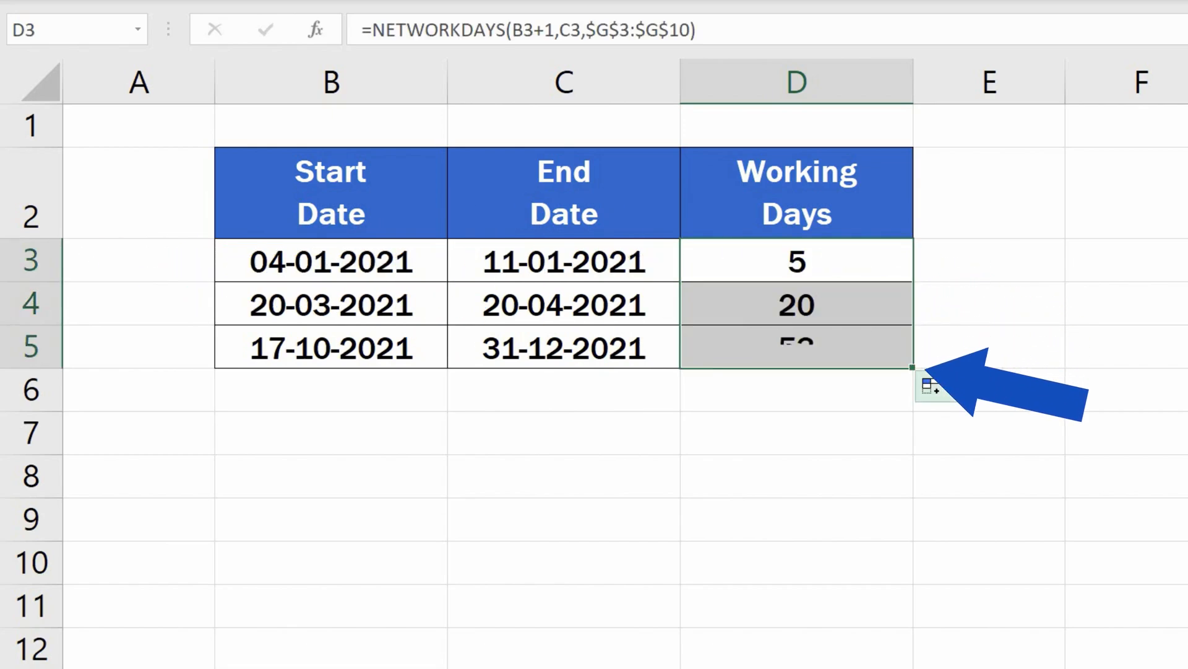
{"action": "left_click", "coordinate": [1004, 435]}
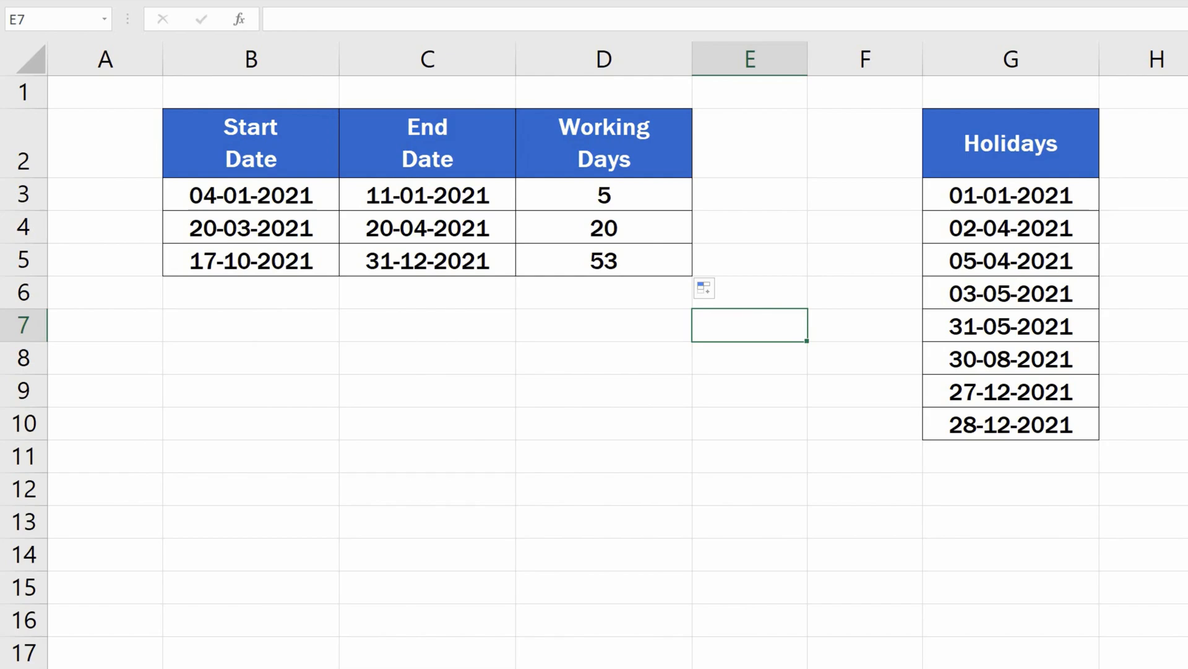
Clear the formulas from D3:D5.
{"action": "left_click_drag", "start_coordinate": [667, 213], "coordinate": [670, 254]}
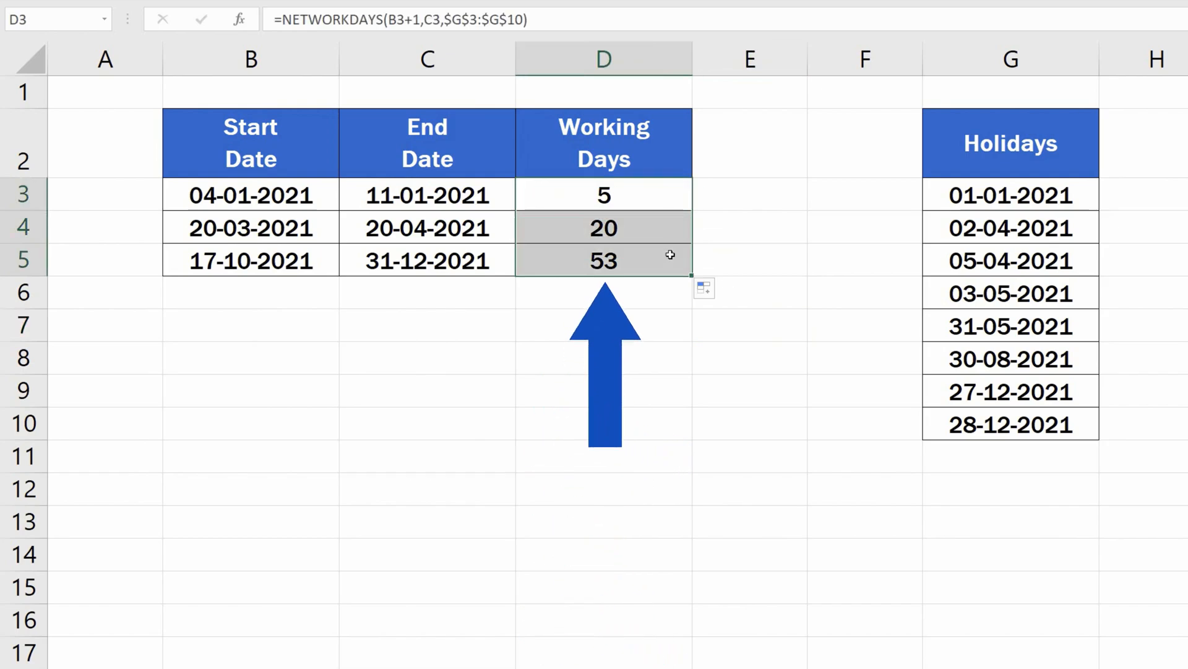
{"action": "key", "text": "Delete"}
{"action": "left_click", "coordinate": [749, 370]}
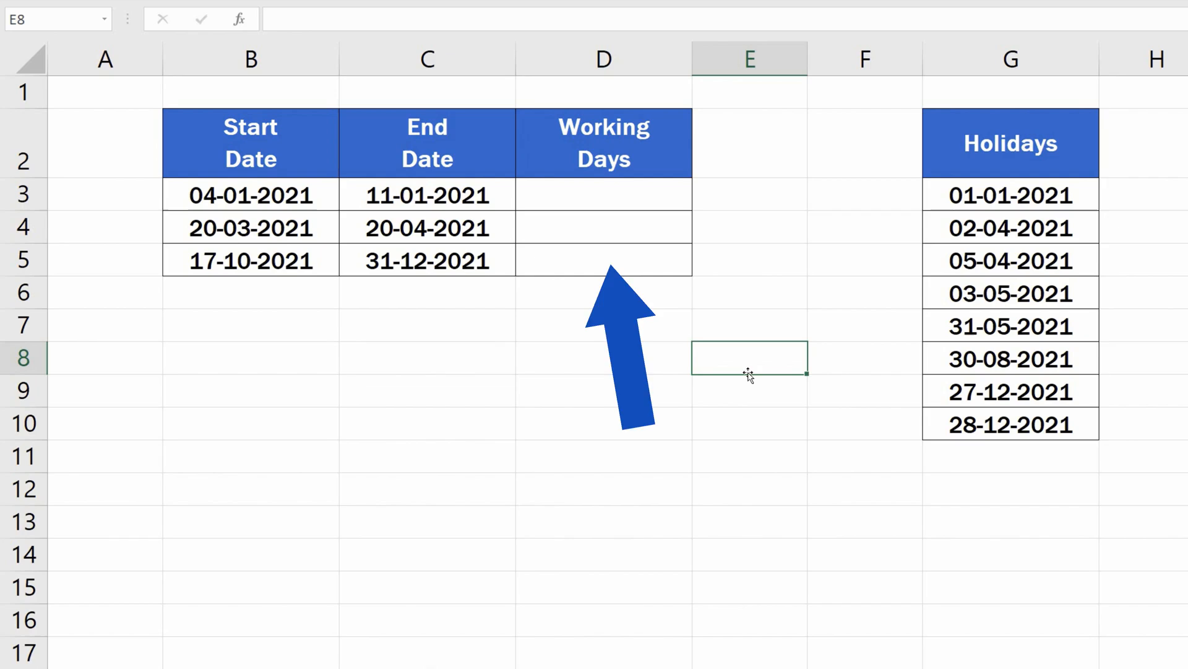
Start a NETWORKDAYS.INTL formula in D3 with B3 as the start date and C3 as the end date.
{"action": "left_click", "coordinate": [588, 203]}
{"action": "type", "text": "=net"}
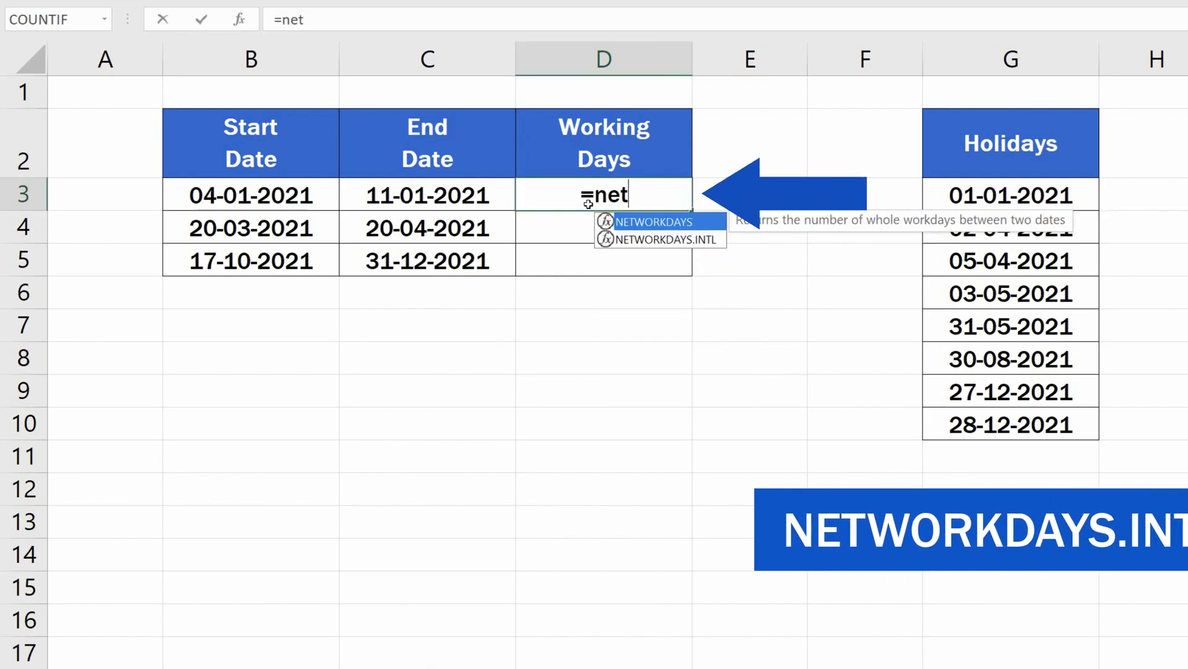
{"action": "double_click", "coordinate": [662, 238]}
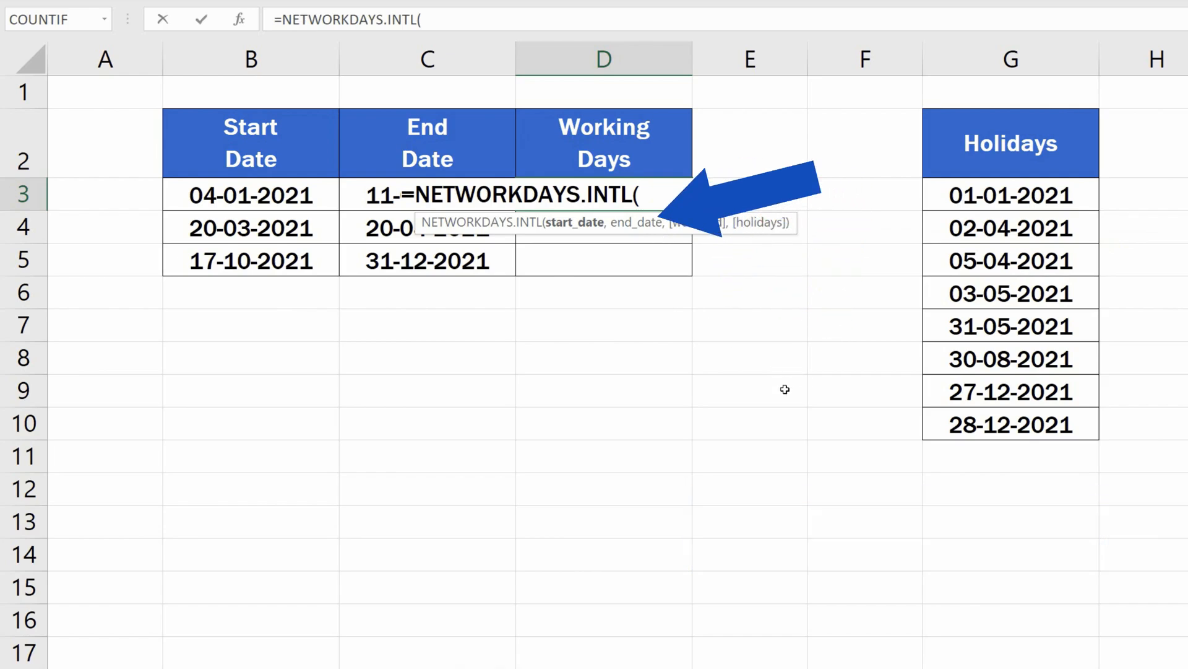
{"action": "left_click", "coordinate": [306, 198]}
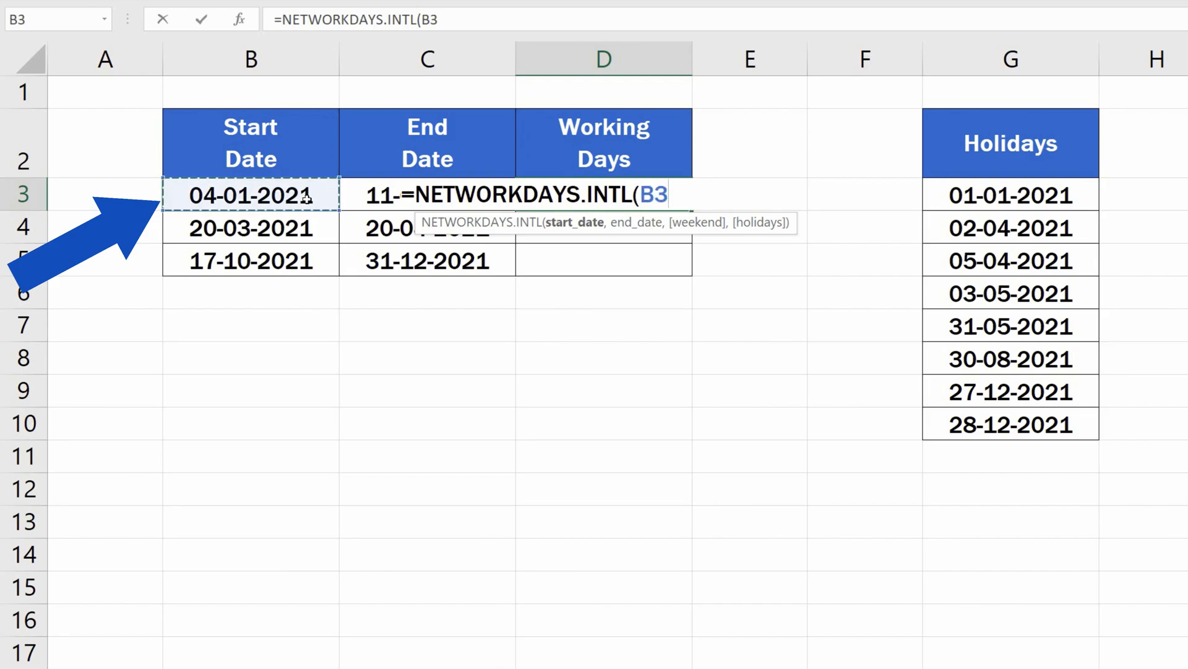
{"action": "type", "text": ","}
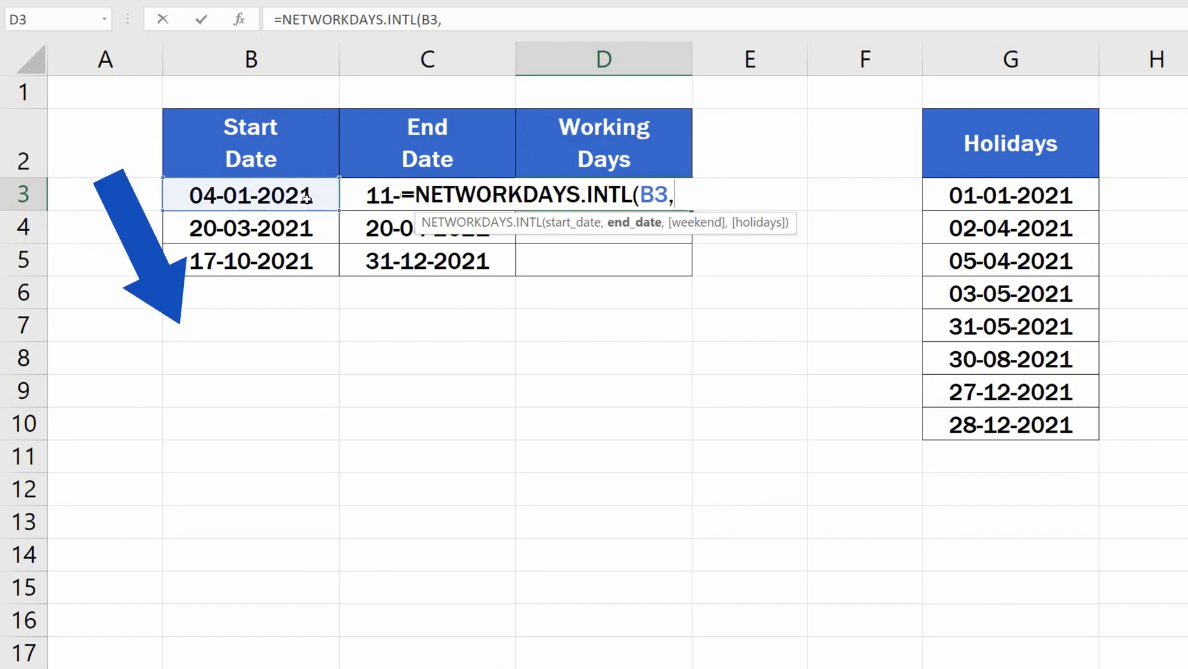
{"action": "left_click", "coordinate": [374, 195]}
{"action": "type", "text": ","}
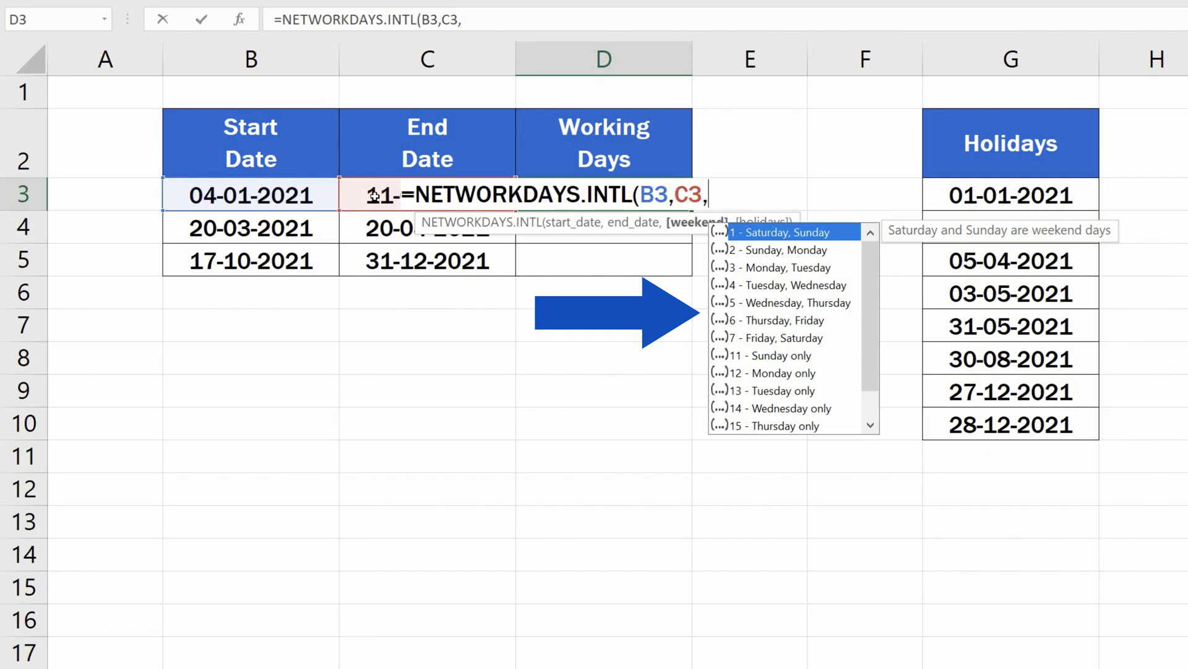
Choose 11 - Sunday only as the weekend argument.
{"action": "mouse_move", "coordinate": [873, 275]}
{"action": "left_mouse_down"}
{"action": "mouse_move", "coordinate": [880, 321]}
{"action": "mouse_move", "coordinate": [881, 255]}
{"action": "left_mouse_up"}
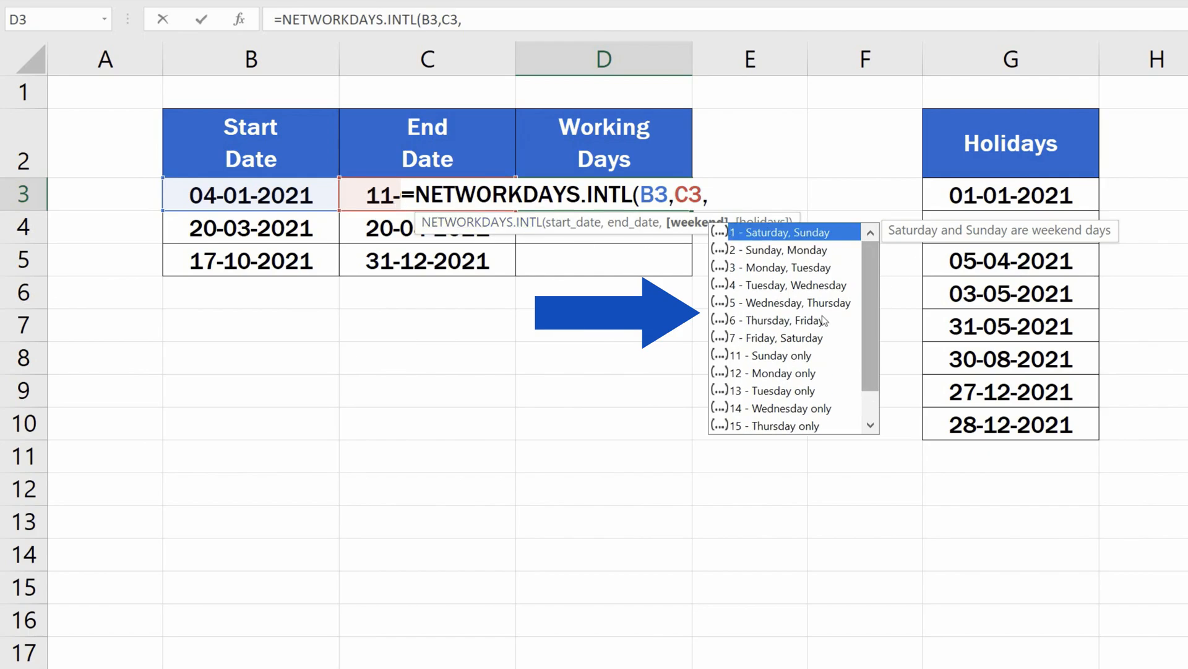
{"action": "left_click", "coordinate": [804, 357]}
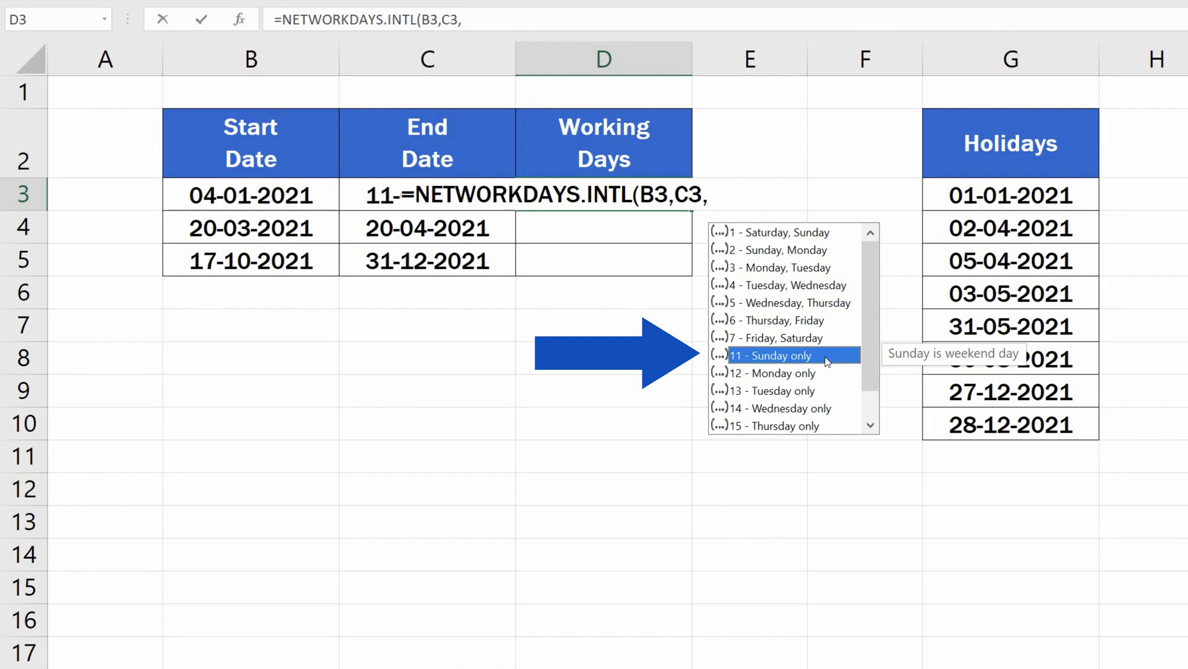
{"action": "double_click", "coordinate": [827, 359]}
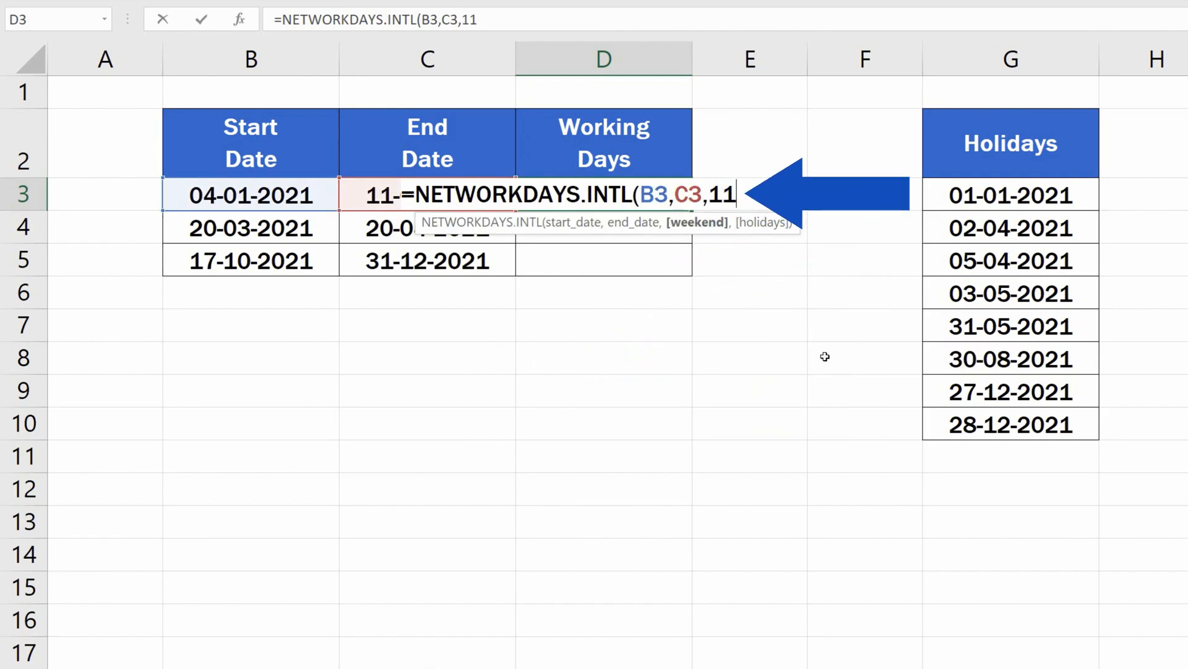
{"action": "type", "text": ","}
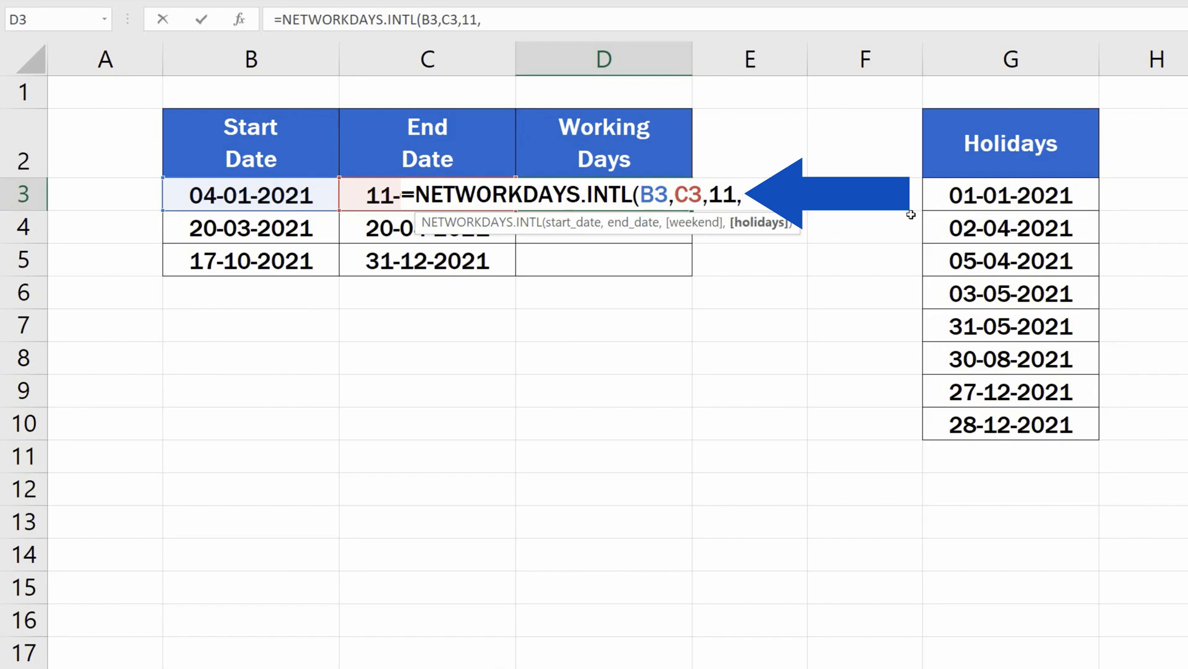
Add the holidays range $G$3:$G$10 as an absolute reference, close the formula and confirm it.
{"action": "left_click", "coordinate": [1006, 197]}
{"action": "left_click_drag", "start_coordinate": [1009, 275], "coordinate": [1043, 427]}
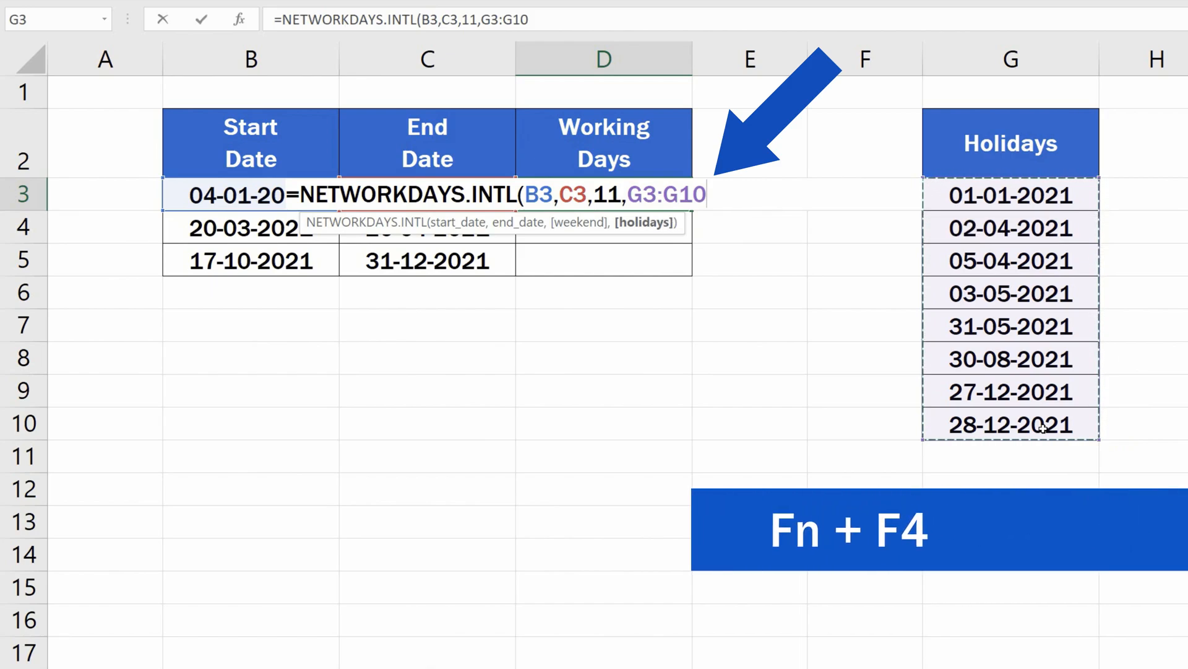
{"action": "key", "text": "F4"}
{"action": "type", "text": ")"}
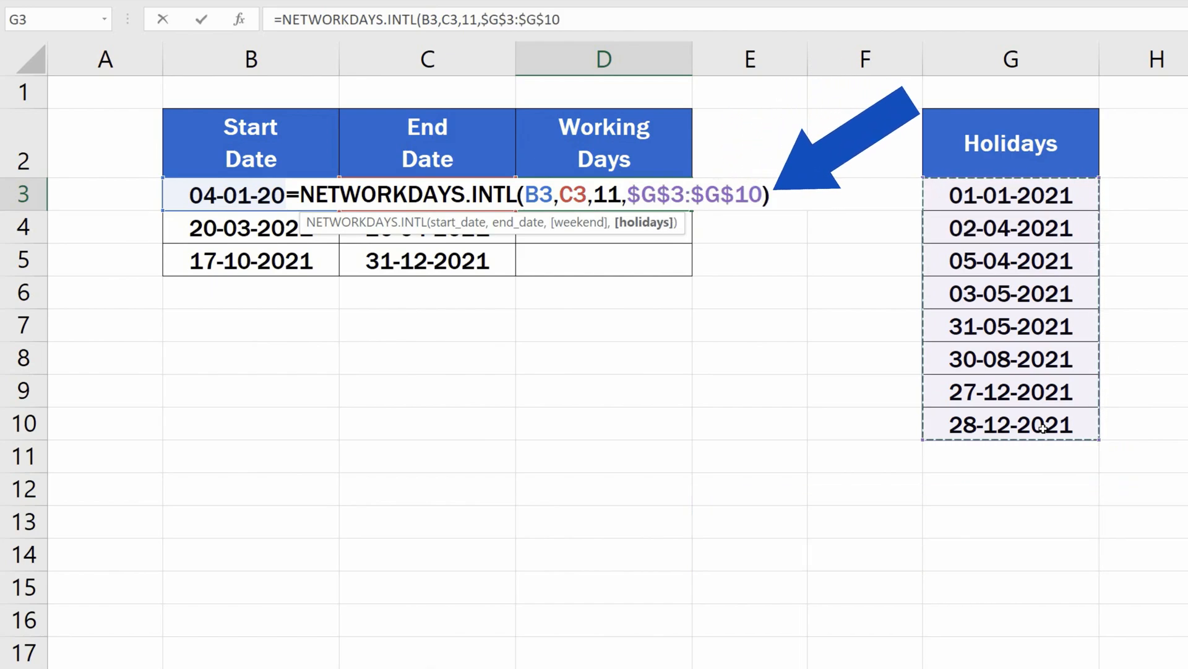
{"action": "key", "text": "Return"}
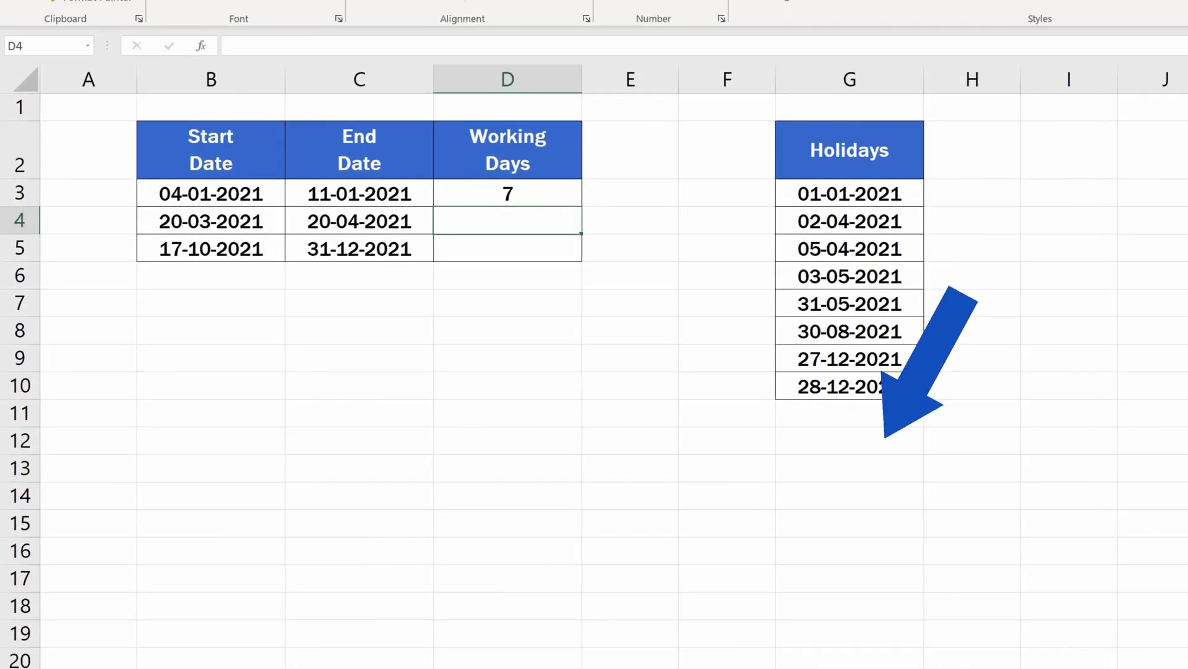
Open the system calendar to check the dates again.
{"action": "left_click", "coordinate": [1170, 657]}
{"action": "left_click", "coordinate": [1143, 323]}
{"action": "left_click", "coordinate": [1143, 323]}
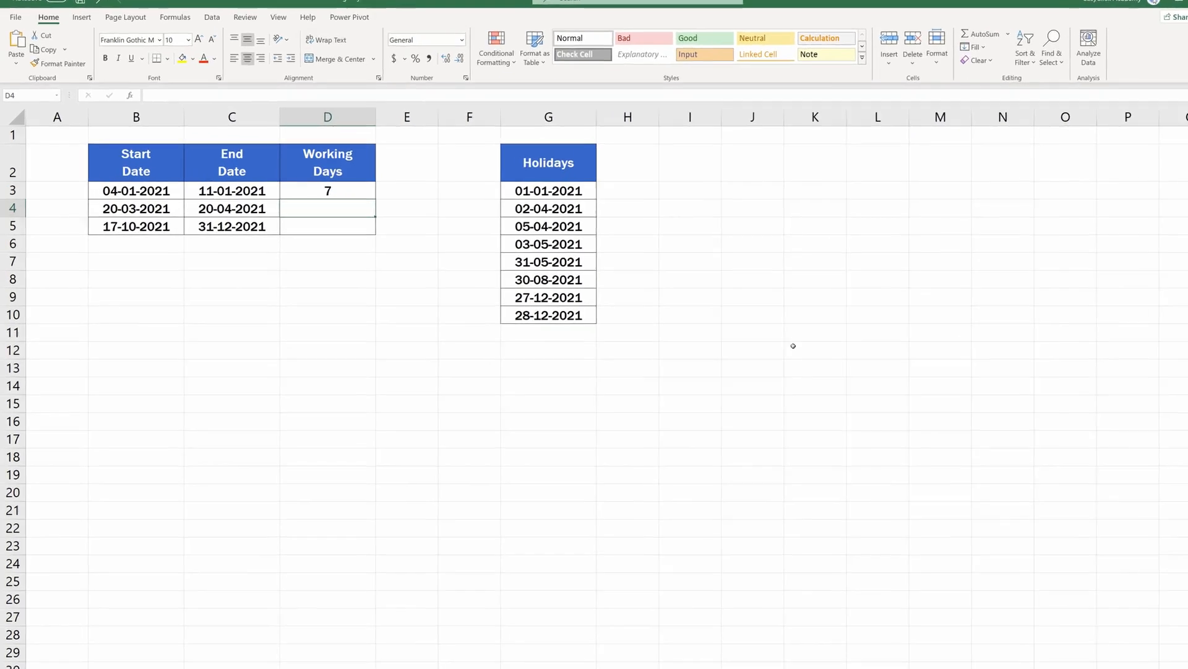
Fill the D3 formula down to D5.
{"action": "left_click", "coordinate": [354, 191]}
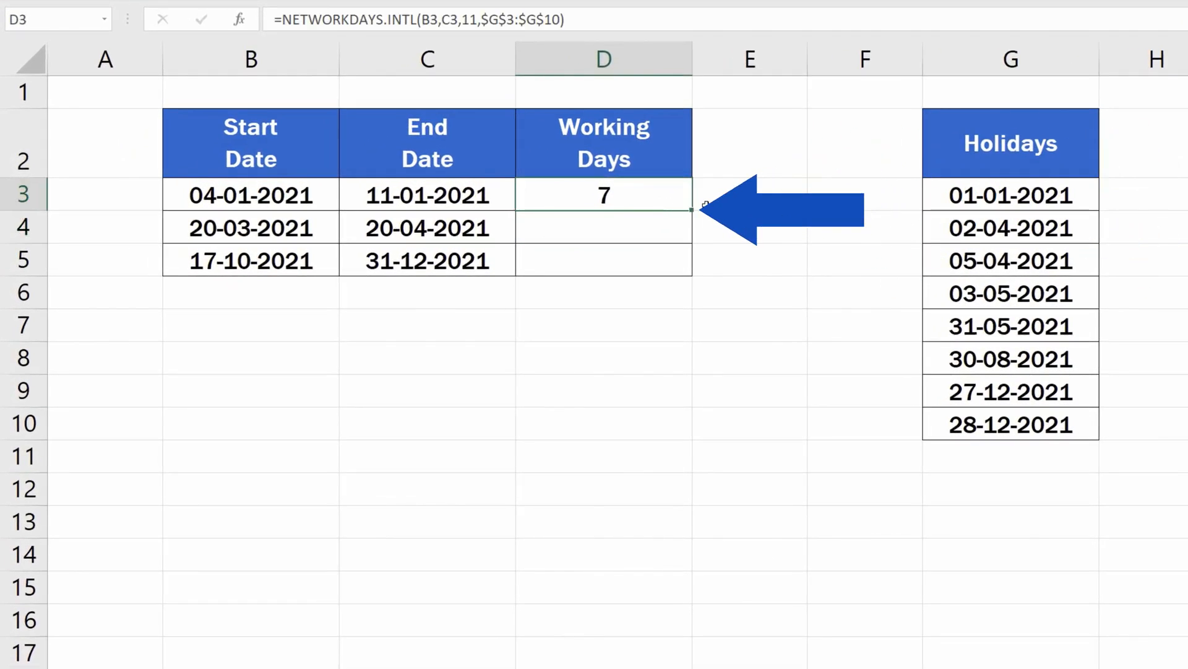
{"action": "left_click_drag", "start_coordinate": [693, 210], "coordinate": [691, 276]}
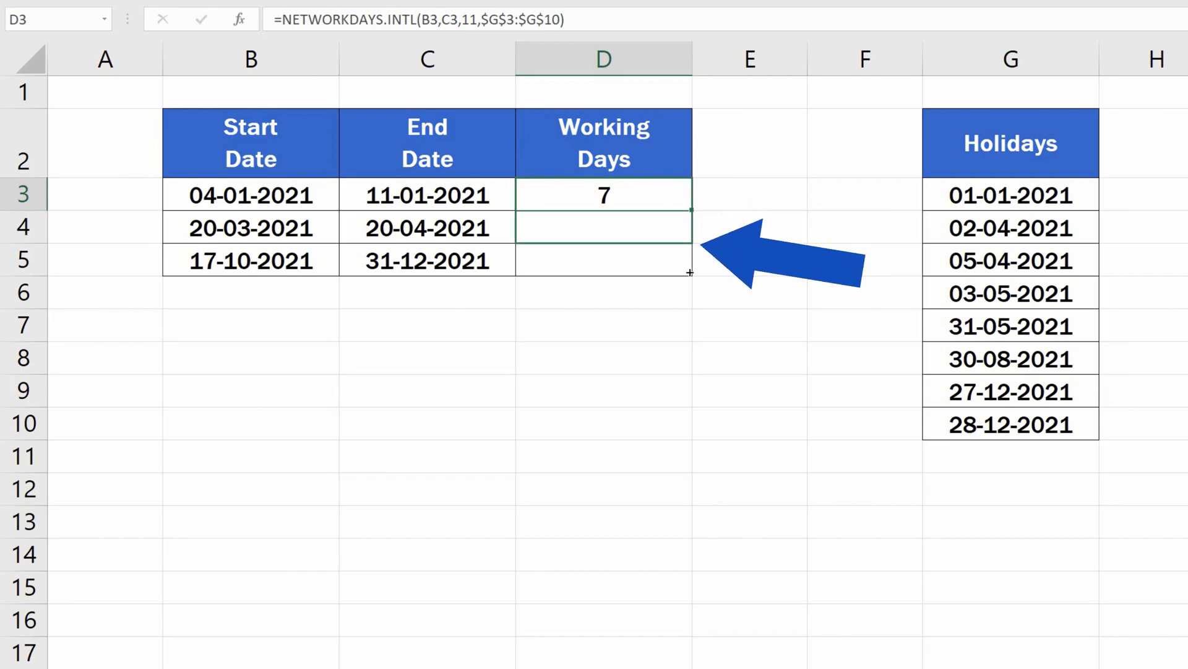
{"action": "left_click", "coordinate": [772, 356]}
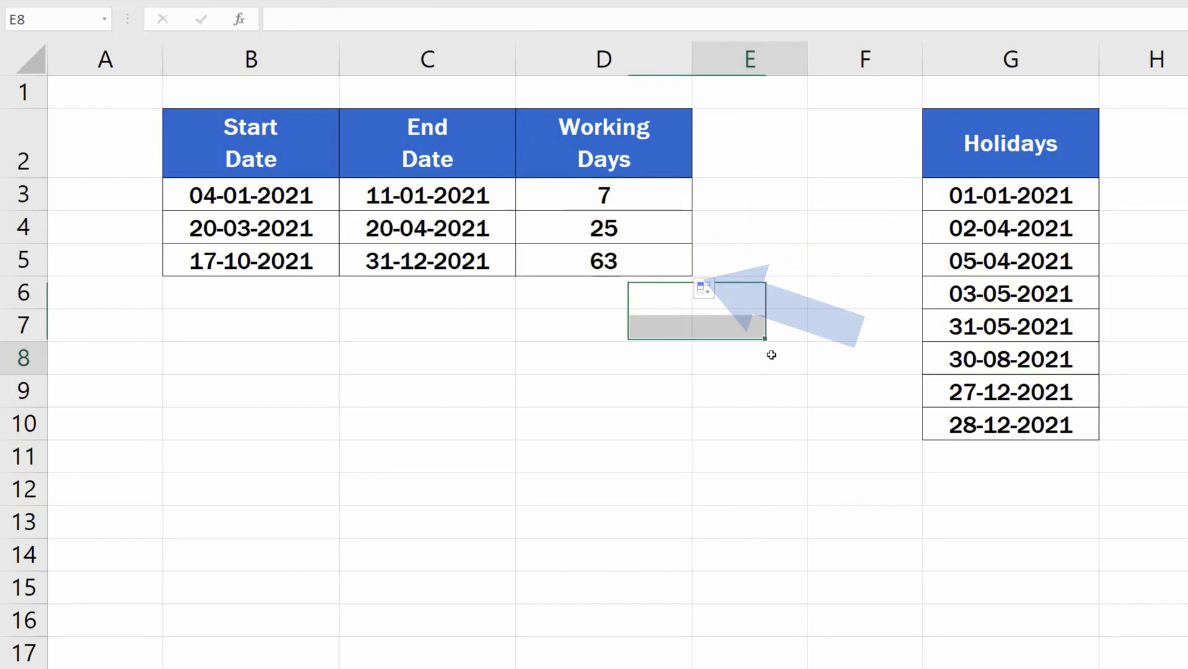